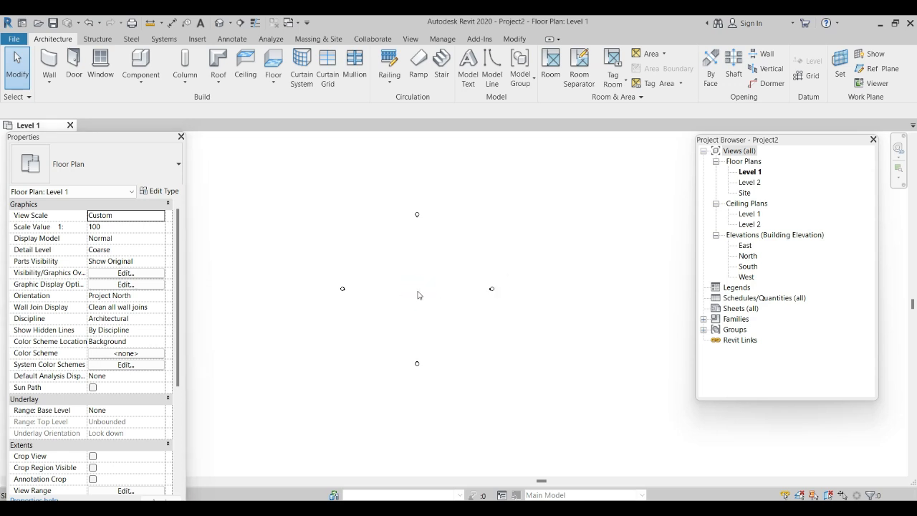
- Review the length format in the project units
key("u")
key("n")
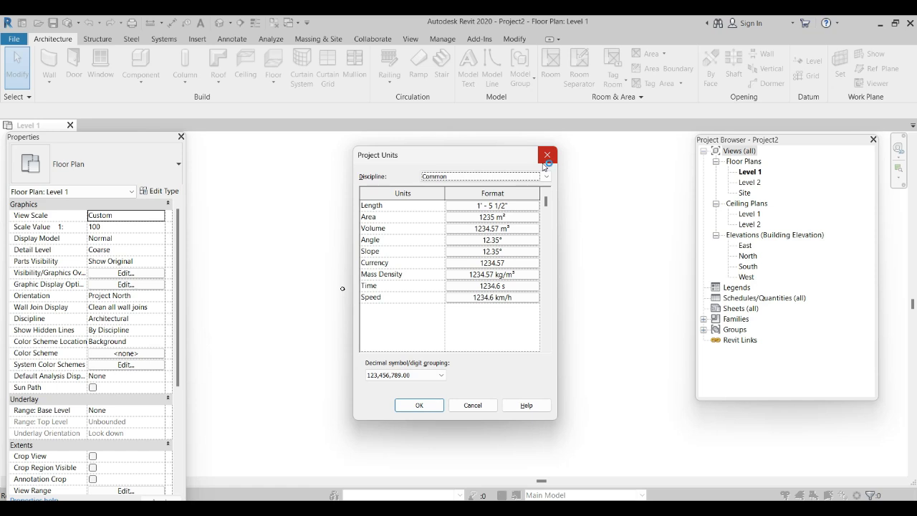
left_click(483, 205)
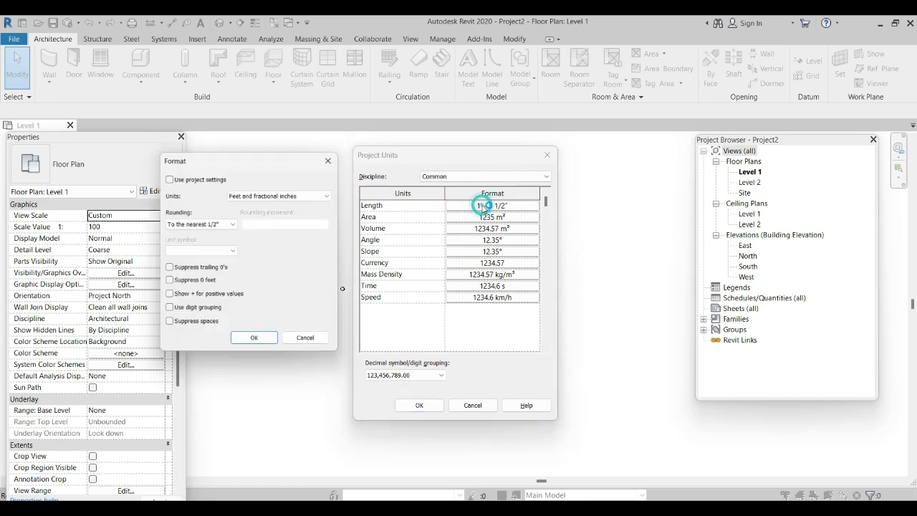
left_click(333, 157)
left_click(419, 401)
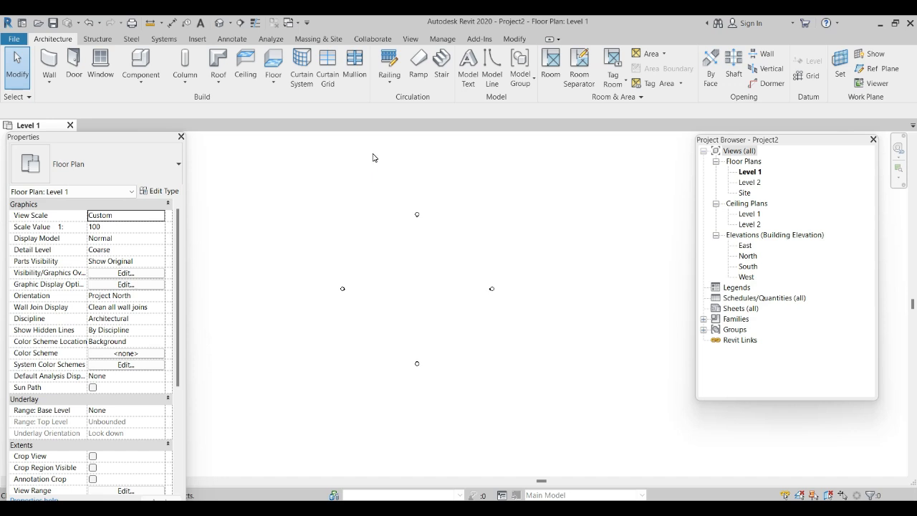
left_click(48, 61)
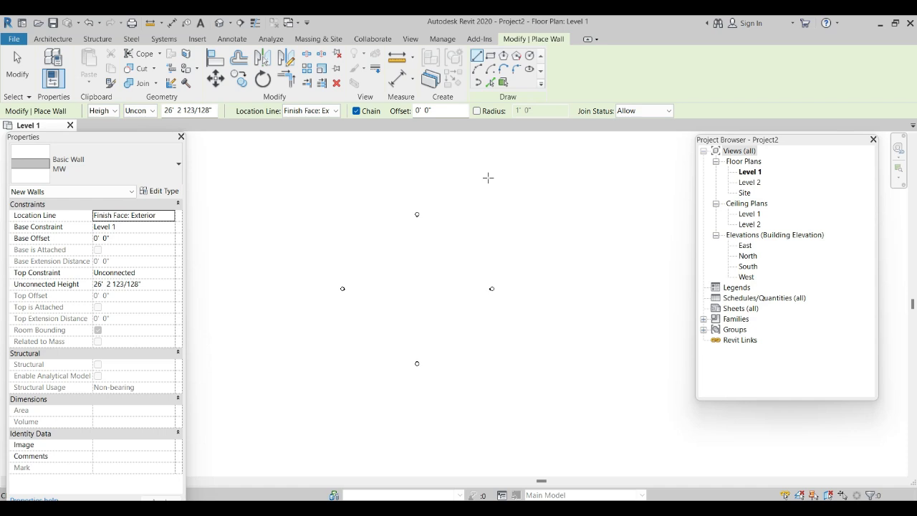
scroll(424, 255, "up", 2)
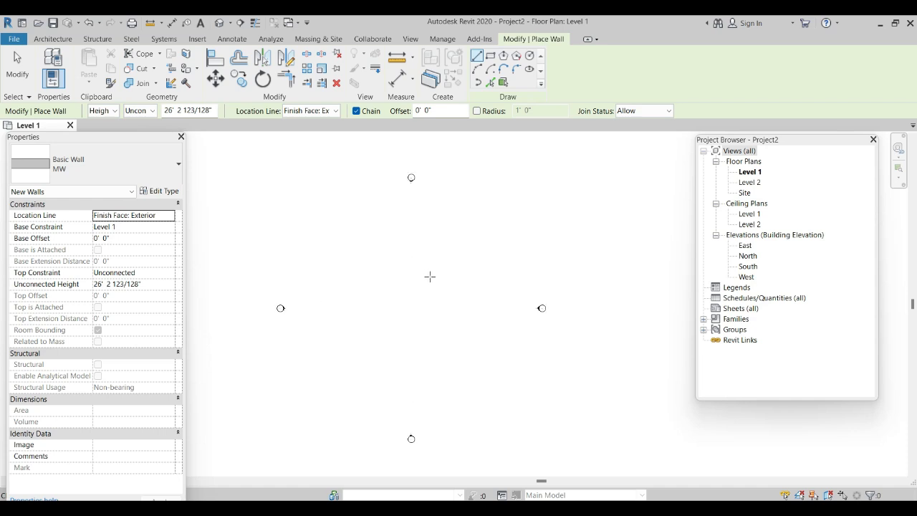
left_click(385, 255)
scroll(444, 254, "up", 3)
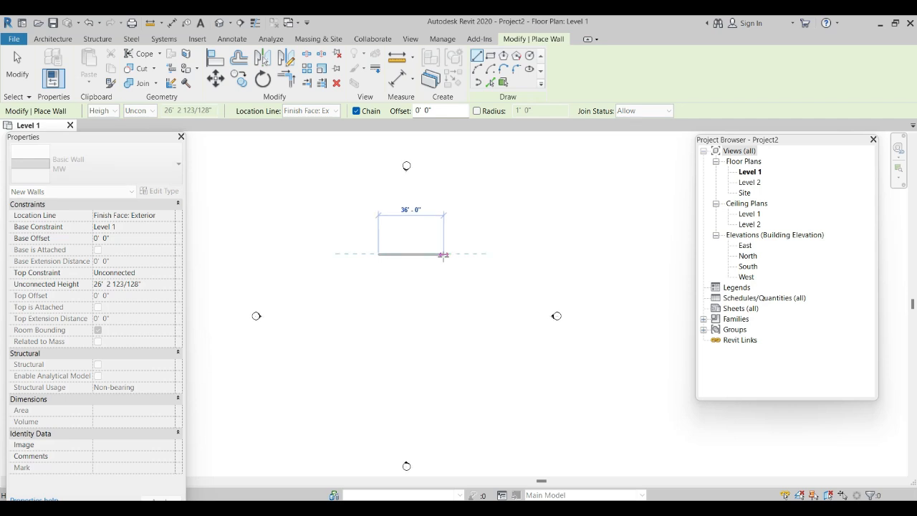
scroll(444, 254, "up", 2)
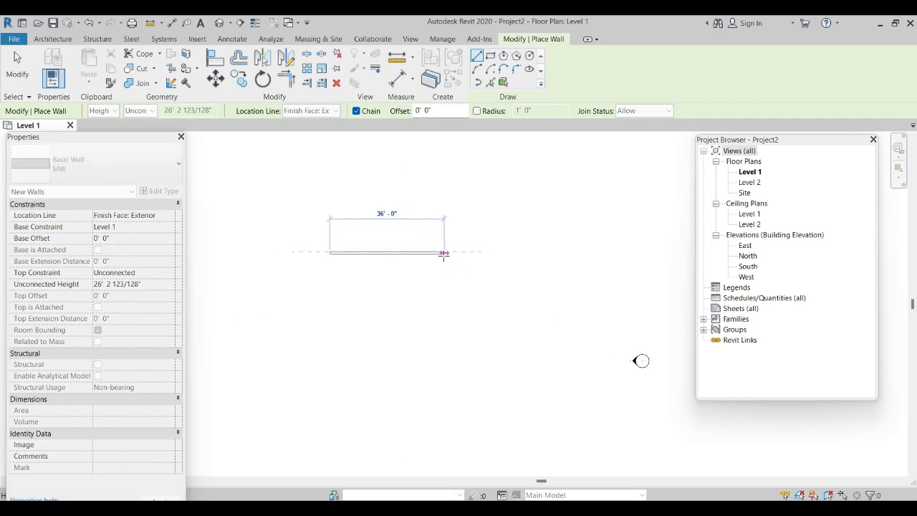
key("Escape")
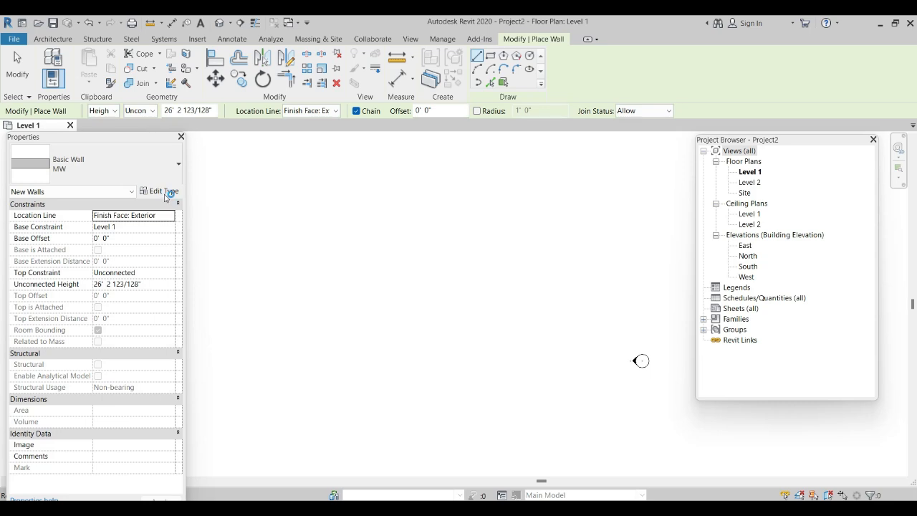
- Inspect the type properties of the MW basic wall
left_click(163, 191)
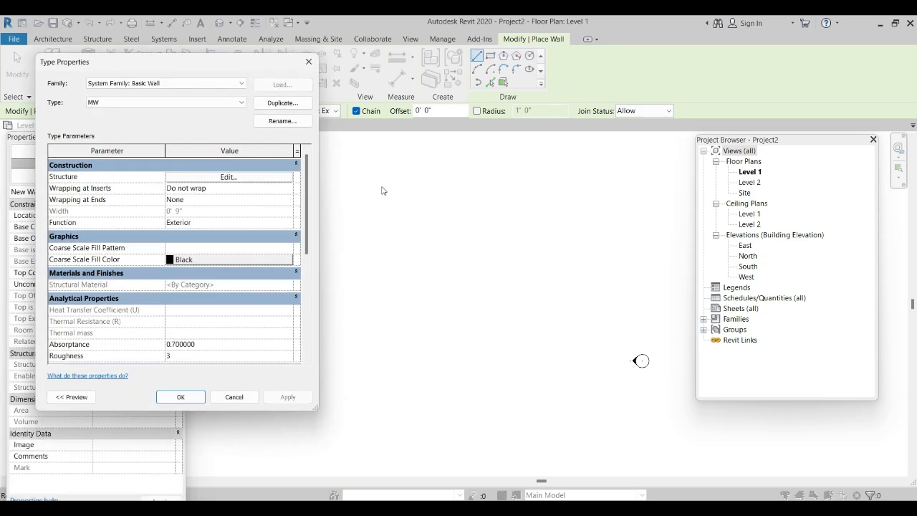
key("Escape")
key("Escape")
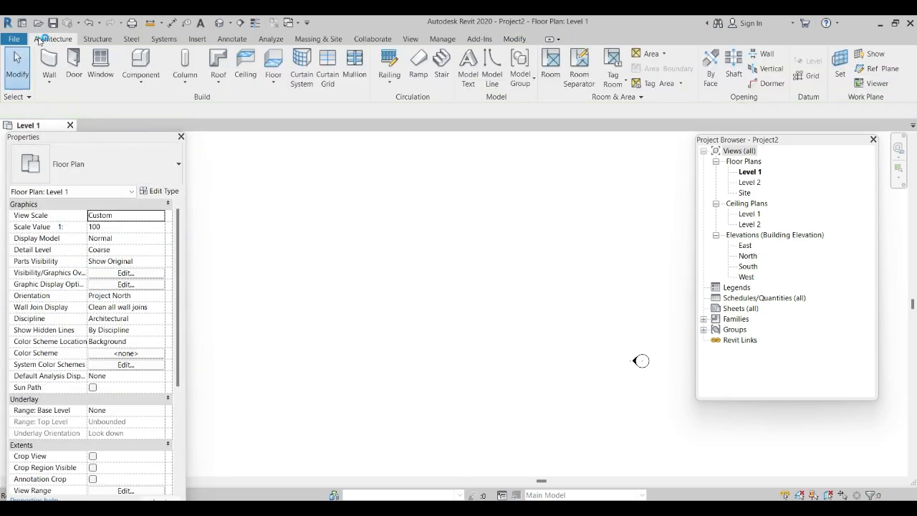
- Draw a horizontal MW wall 26' long in the Level 1 plan, using the Finish Face: Exterior location line
left_click(41, 69)
left_click(376, 245)
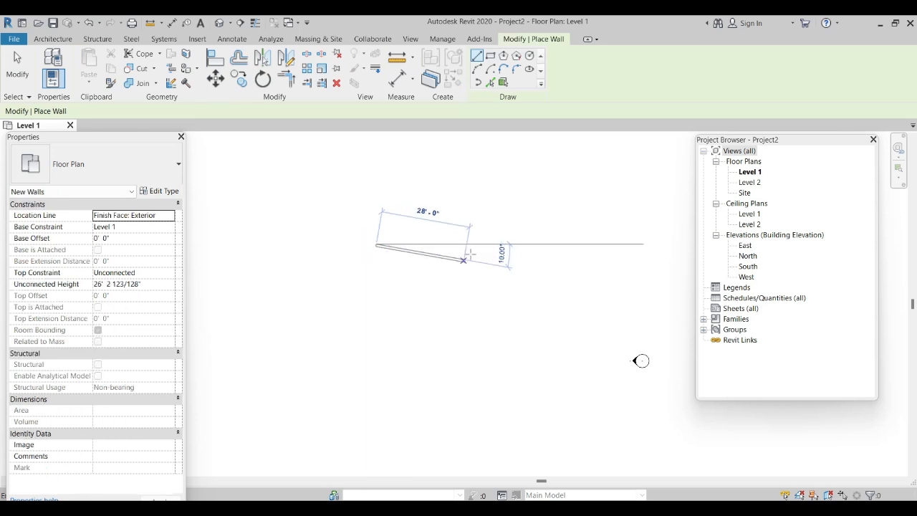
type("26")
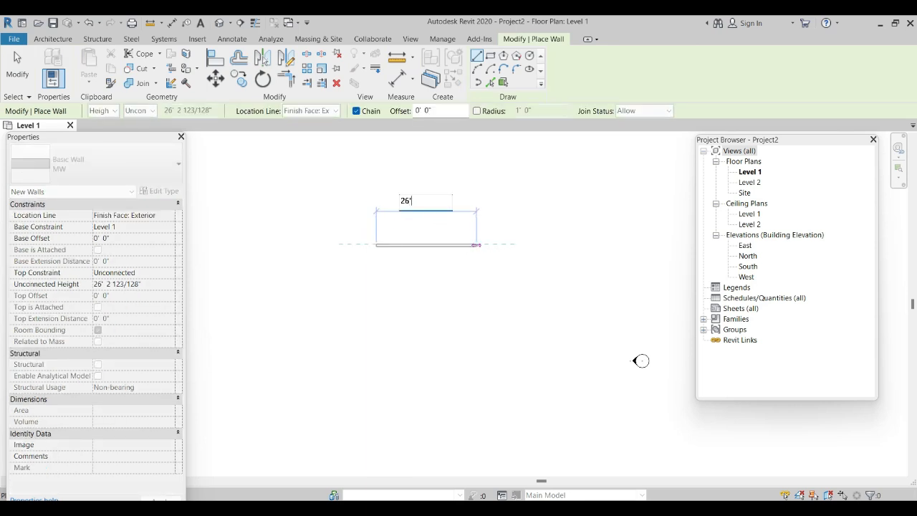
key("Return")
scroll(477, 246, "up", 4)
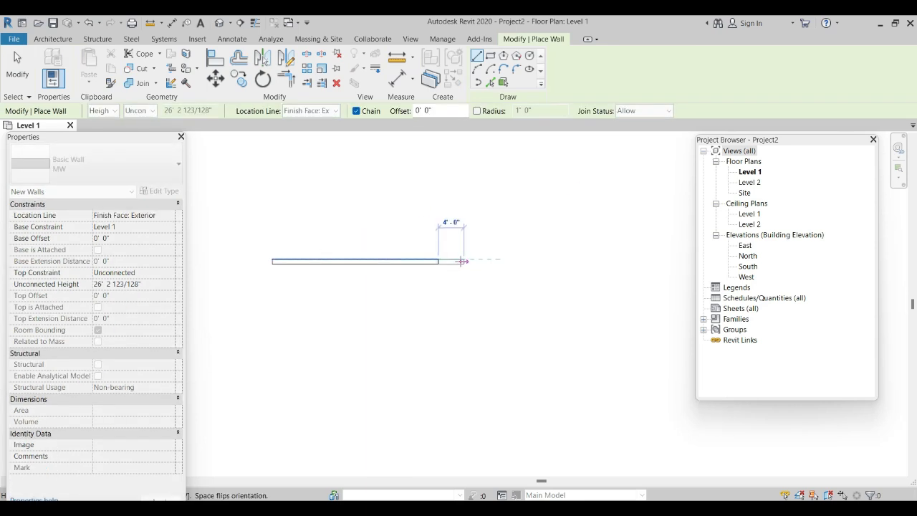
key("Escape")
key("Escape")
scroll(472, 257, "down", 2)
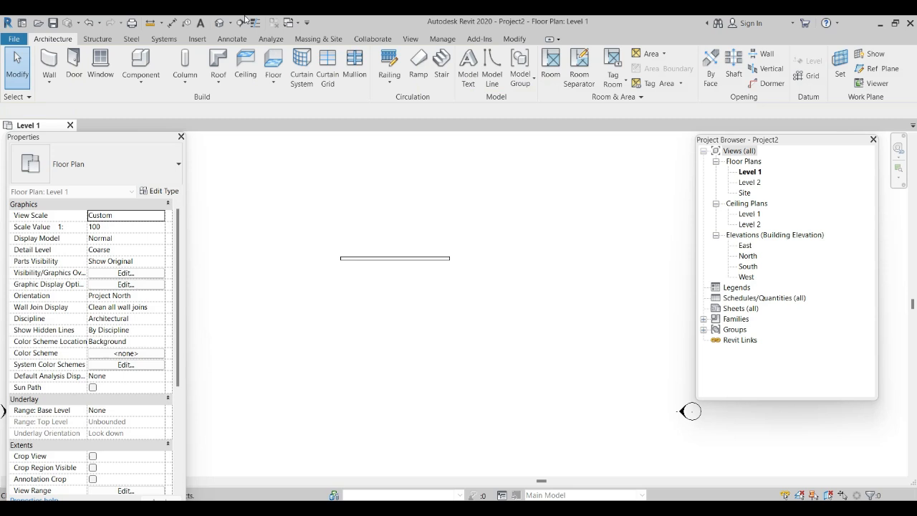
- Add an aligned dimension above the horizontal wall, measuring from one end face to the other
left_click(173, 22)
scroll(332, 253, "up", 3)
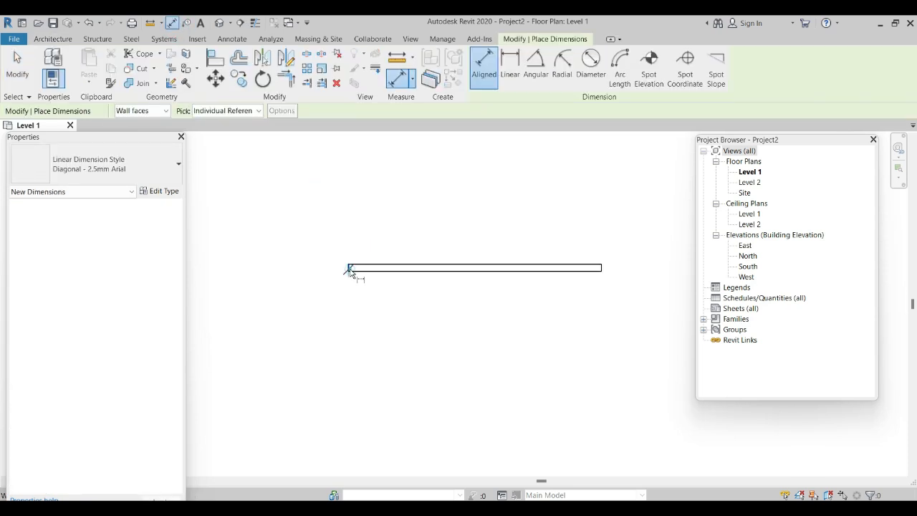
left_click(350, 266)
left_click(603, 267)
left_click(559, 243)
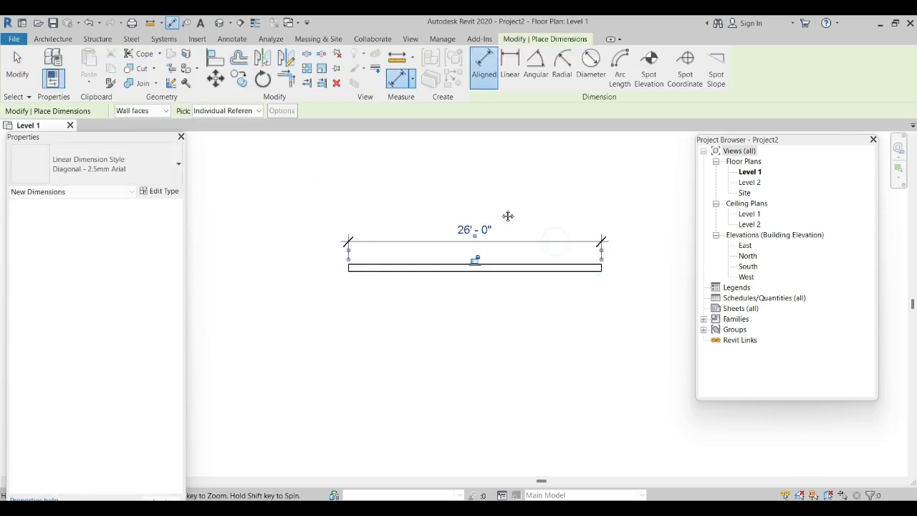
middle_click_drag(508, 215, 463, 184)
left_click(53, 38)
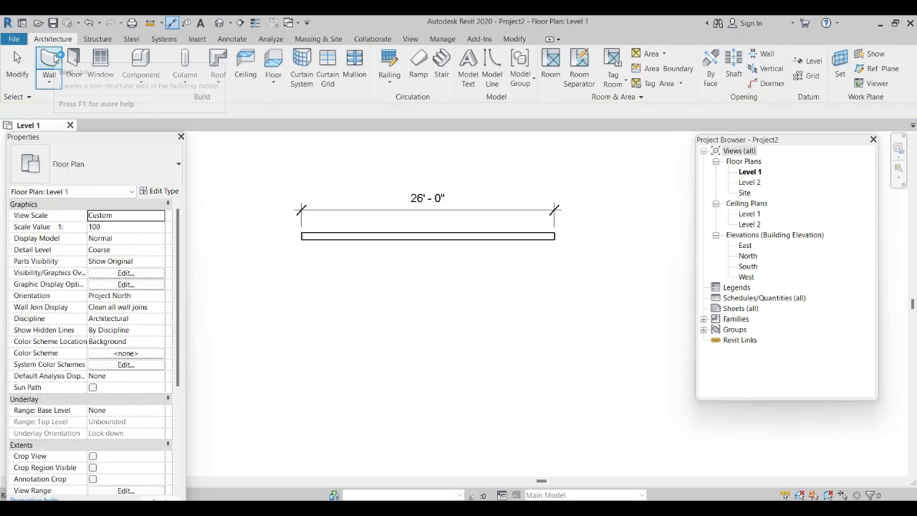
key("w")
key("a")
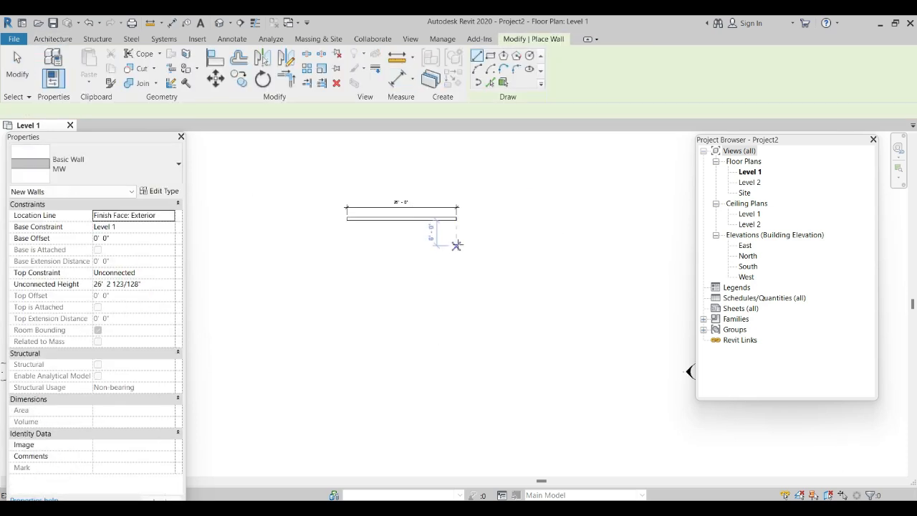
scroll(460, 242, "down", 2)
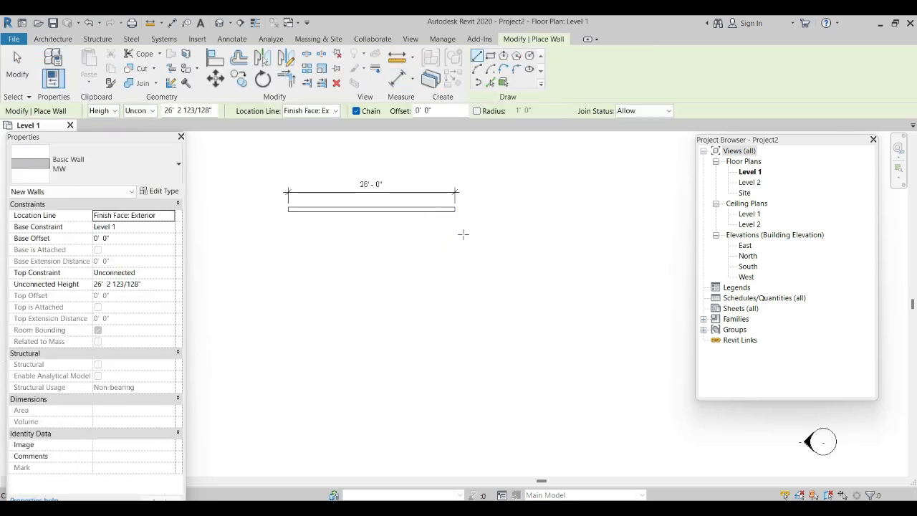
key("Escape")
key("Escape")
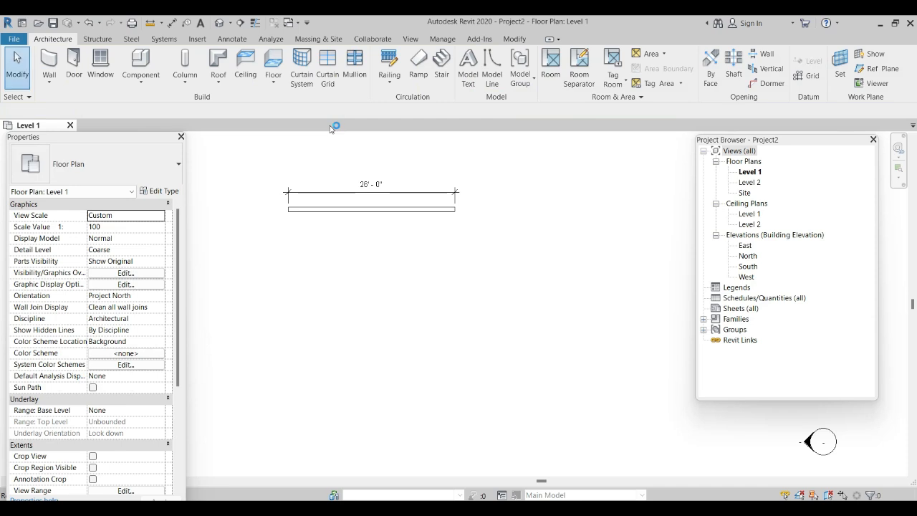
key("w")
key("a")
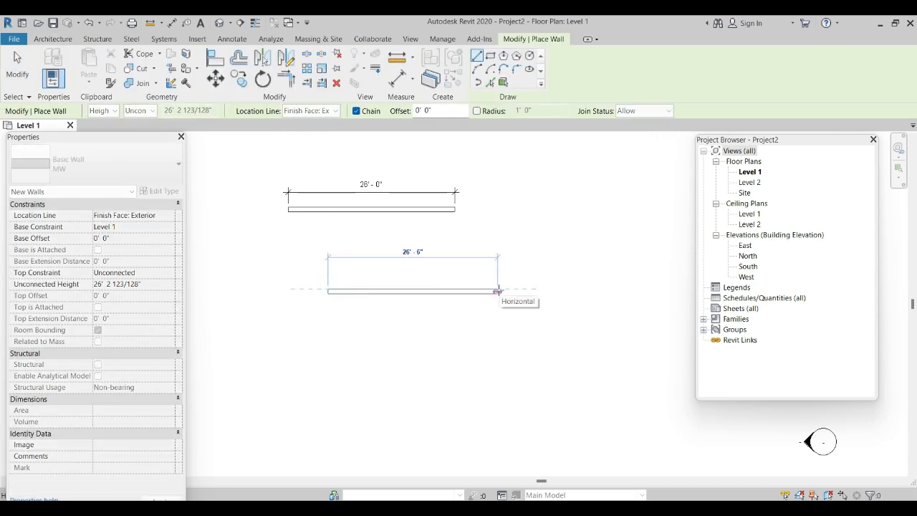
scroll(494, 290, "up", 2)
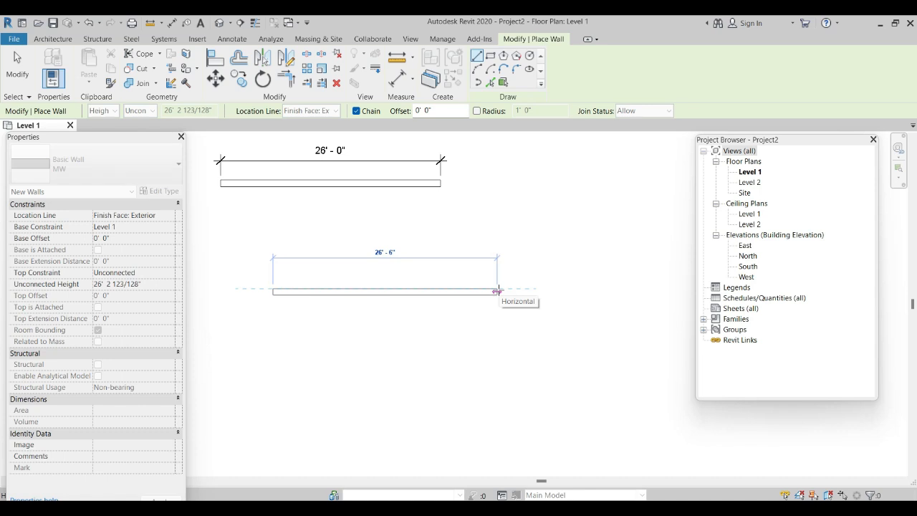
key("Escape")
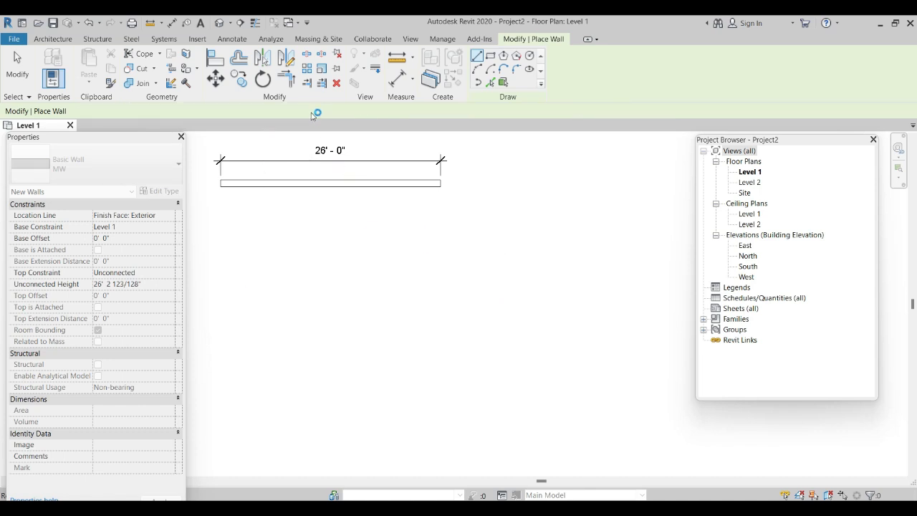
- Try the Finish Face: Interior and Wall Centerline location lines by starting trial walls below the horizontal wall
left_click(316, 111)
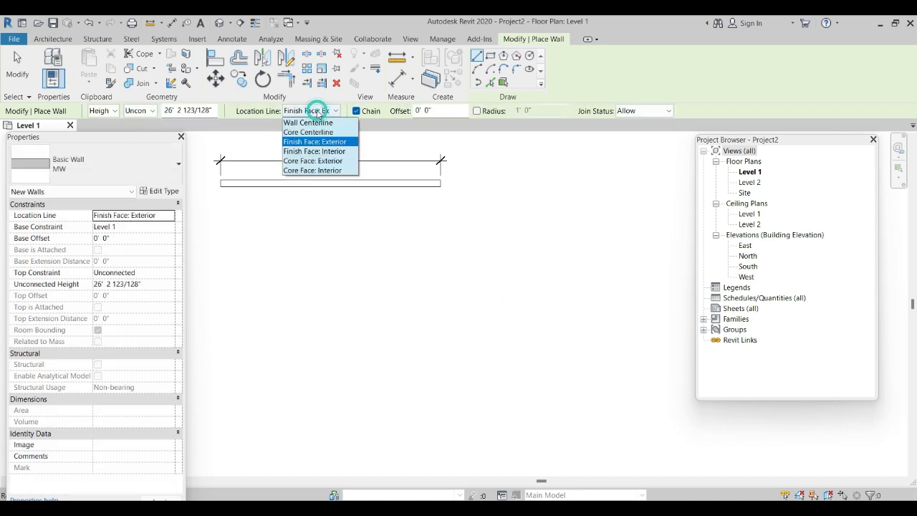
left_click(328, 153)
left_click(376, 275)
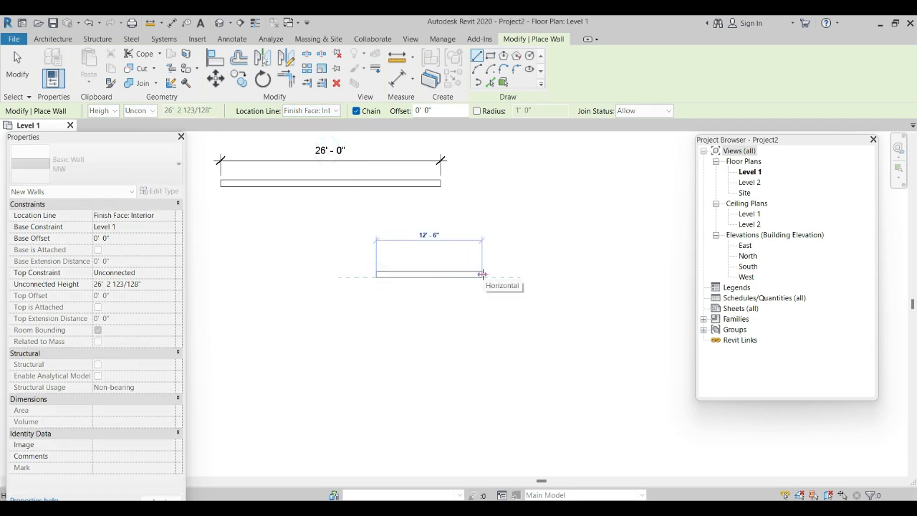
left_click(315, 111)
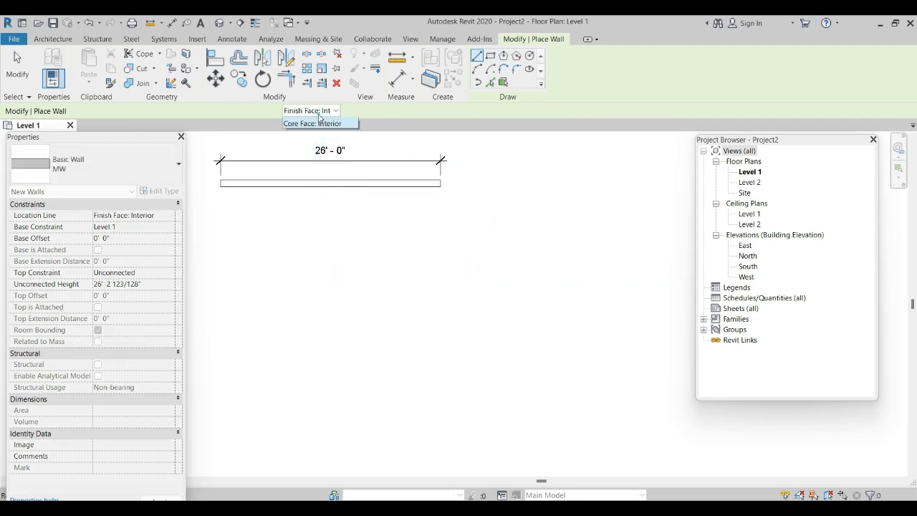
left_click(324, 123)
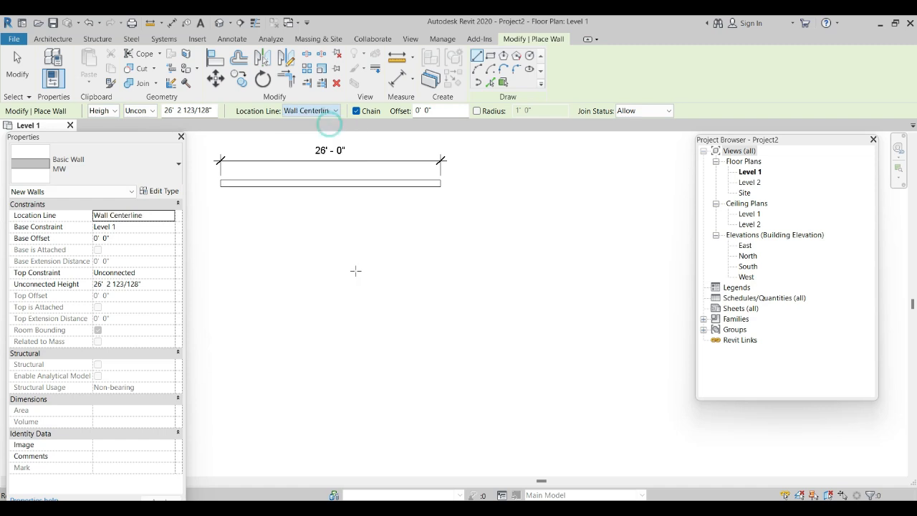
left_click(356, 270)
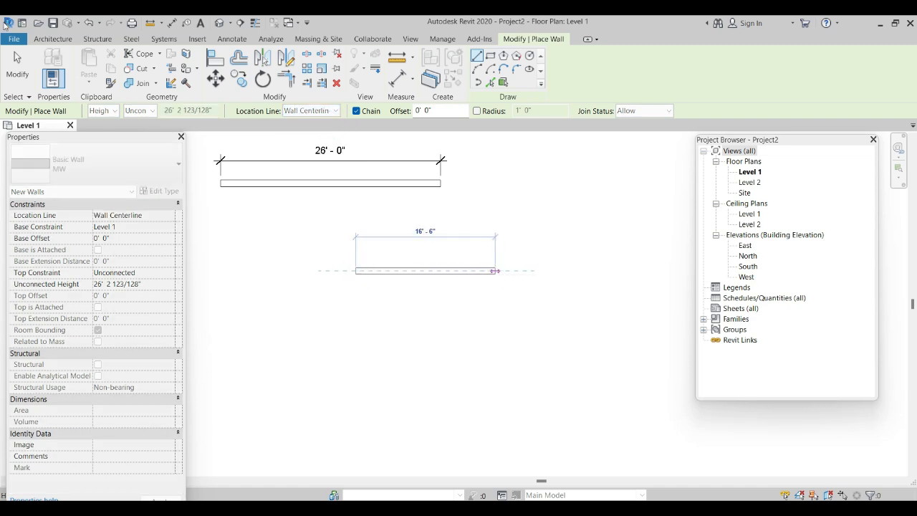
- Draw a vertical wall about 40' long downward from the horizontal wall's east end, with the location line set to Finish Face: Exterior
left_click(53, 38)
left_click(52, 63)
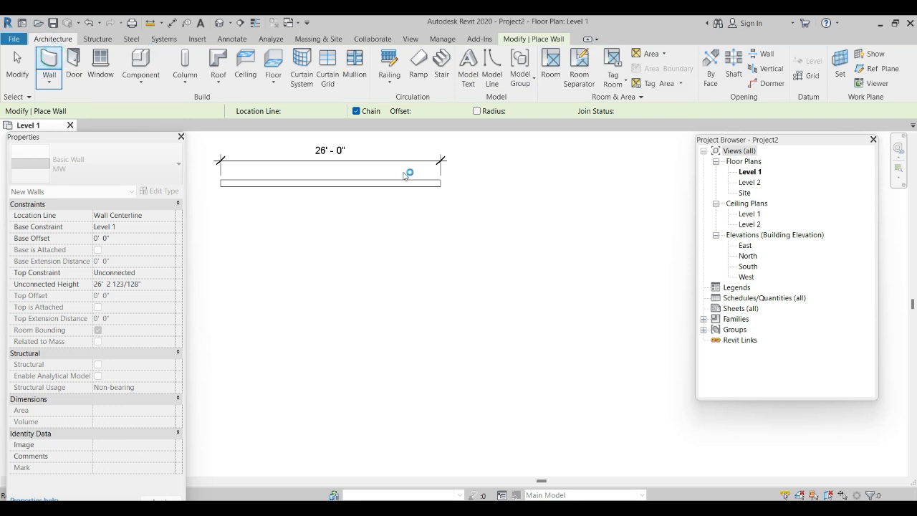
scroll(449, 166, "up", 1)
middle_click_drag(462, 170, 520, 187)
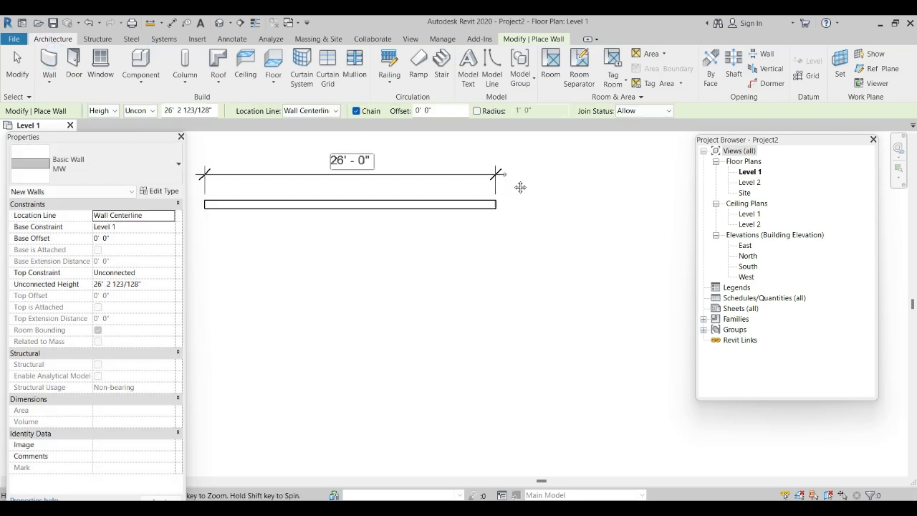
left_click(310, 111)
left_click(315, 136)
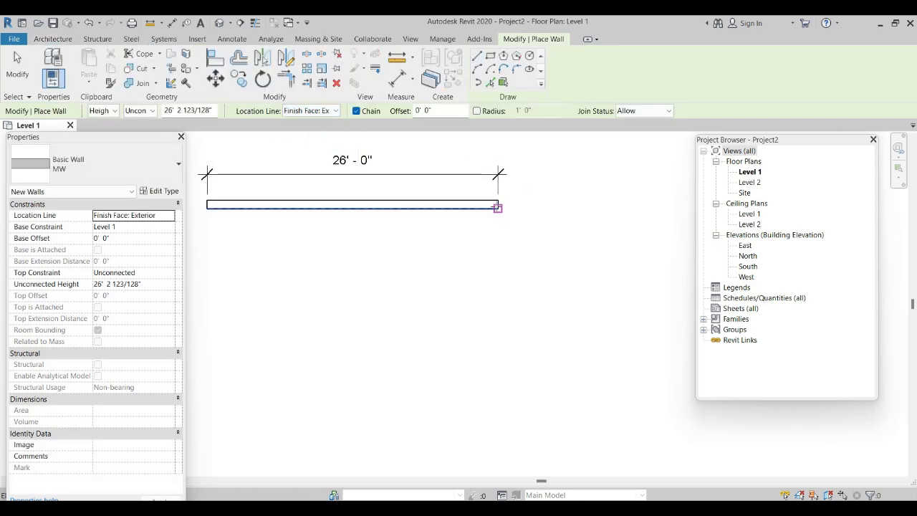
left_click(497, 205)
scroll(487, 283, "down", 3)
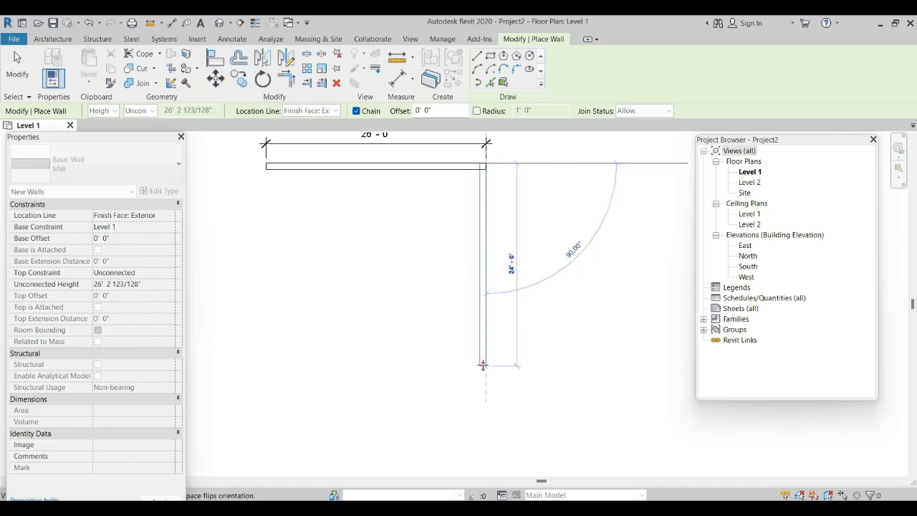
left_click(483, 365)
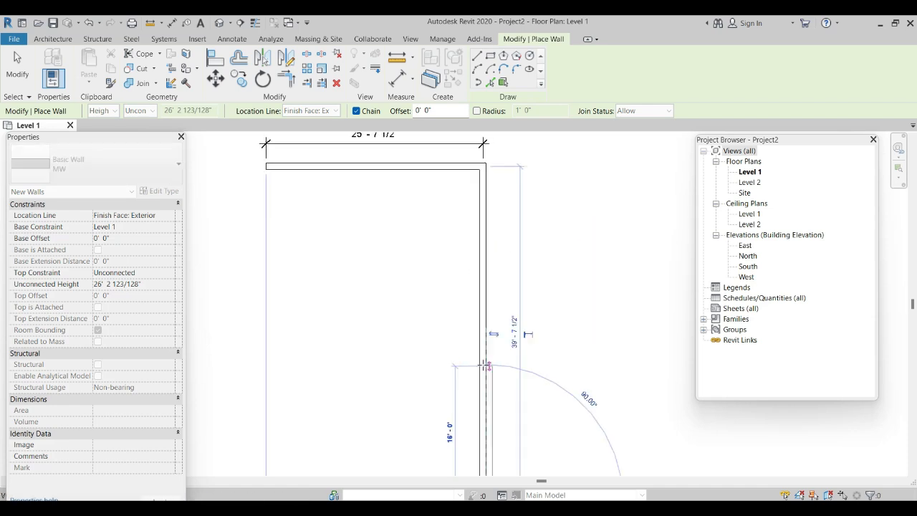
scroll(485, 304, "down", 3)
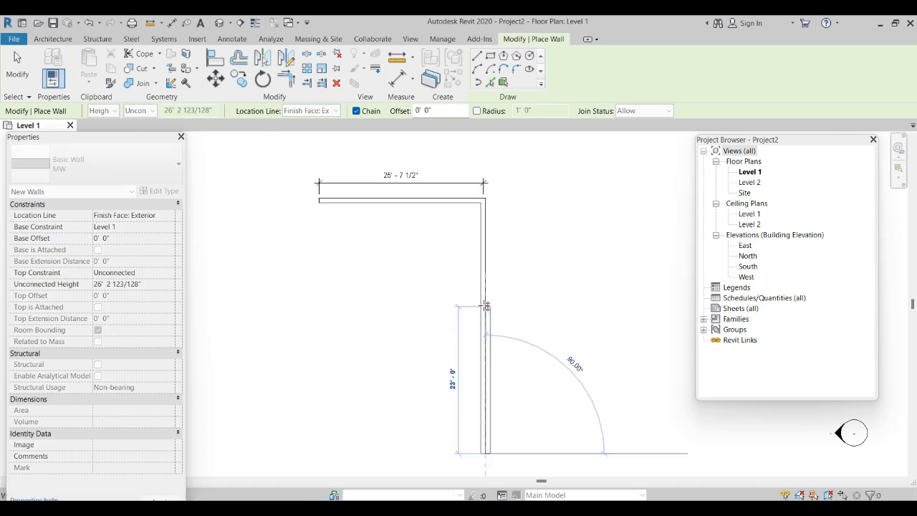
- Add an aligned dimension alongside the east wall, measuring its full vertical length between its end faces
left_click(172, 24)
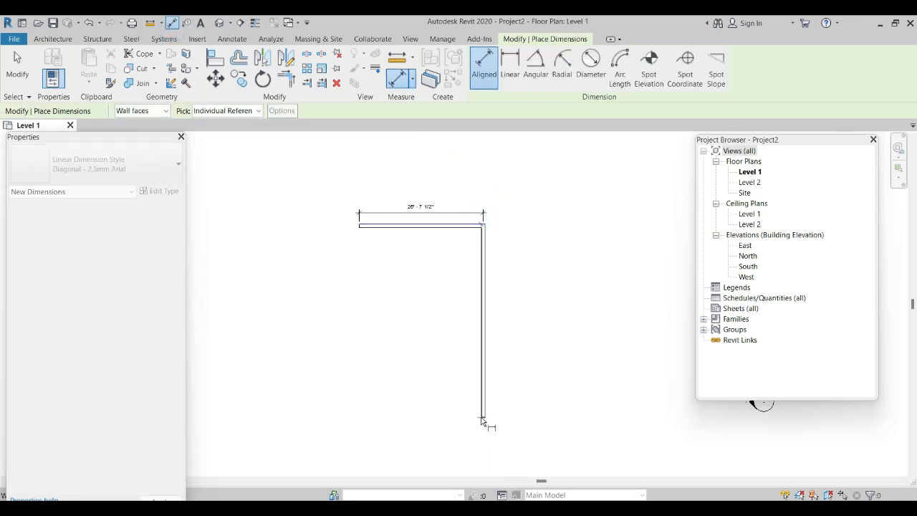
left_click(483, 418)
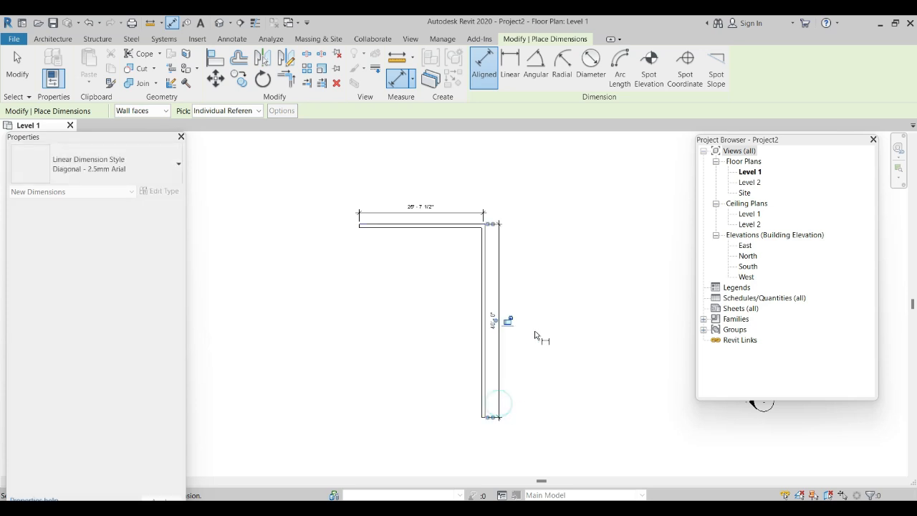
left_click(491, 369)
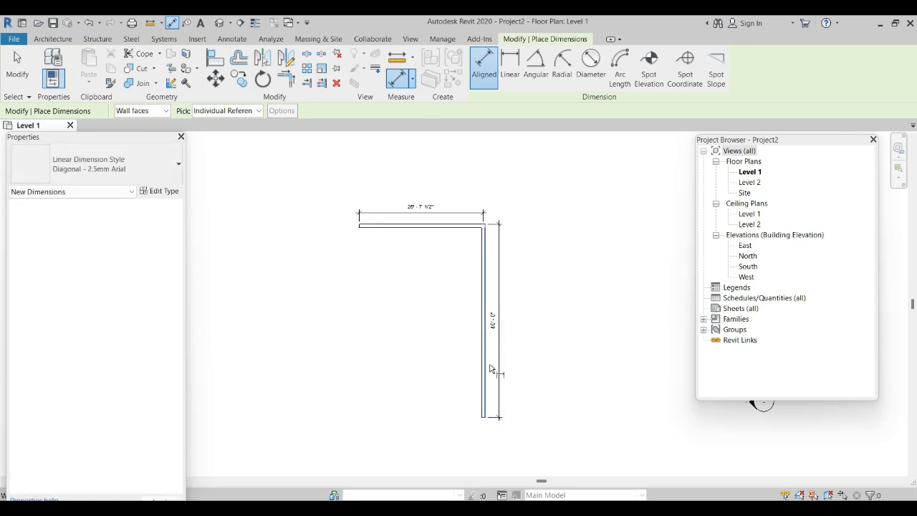
- Draw a horizontal MW wall about 26' 4 1/2" long westward from the east wall's lower end, using Finish Face: Exterior
left_click(53, 39)
left_click(49, 63)
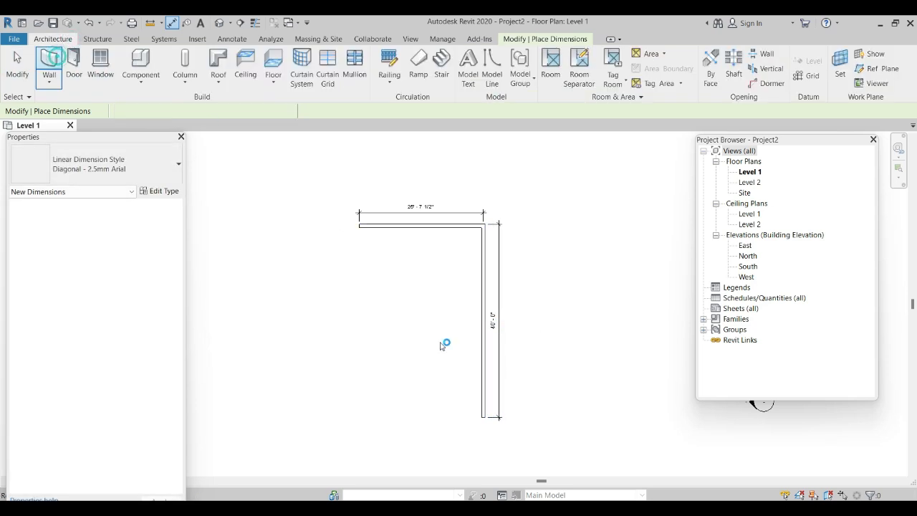
scroll(484, 417, "up", 4)
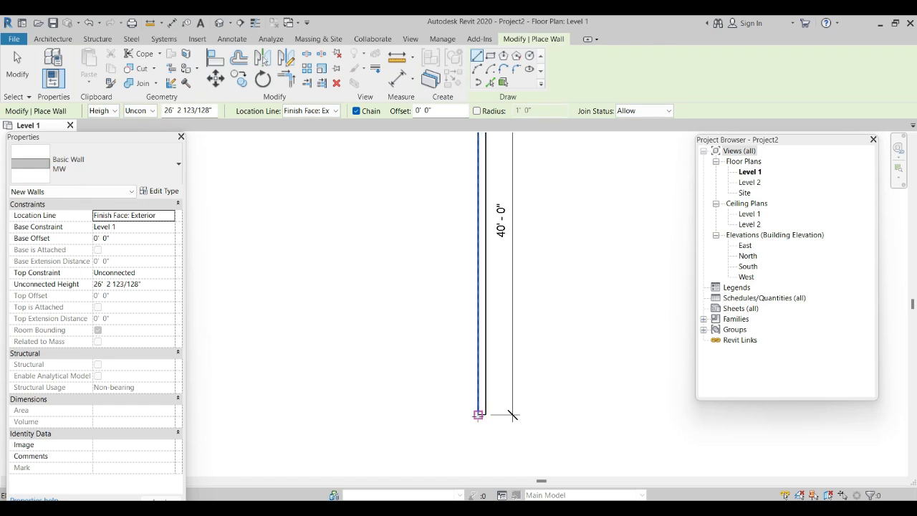
left_click(478, 415)
scroll(261, 404, "down", 2)
middle_click_drag(278, 410, 414, 398)
scroll(410, 396, "down", 2)
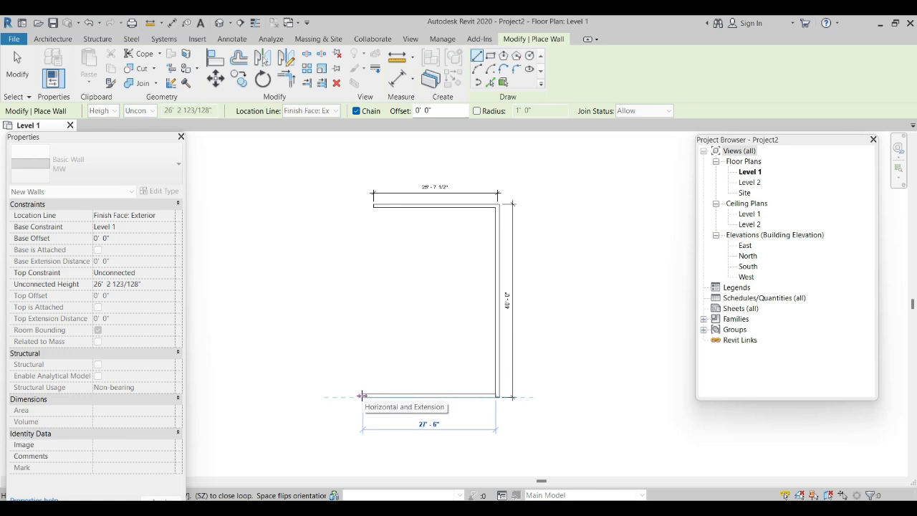
left_click(370, 396)
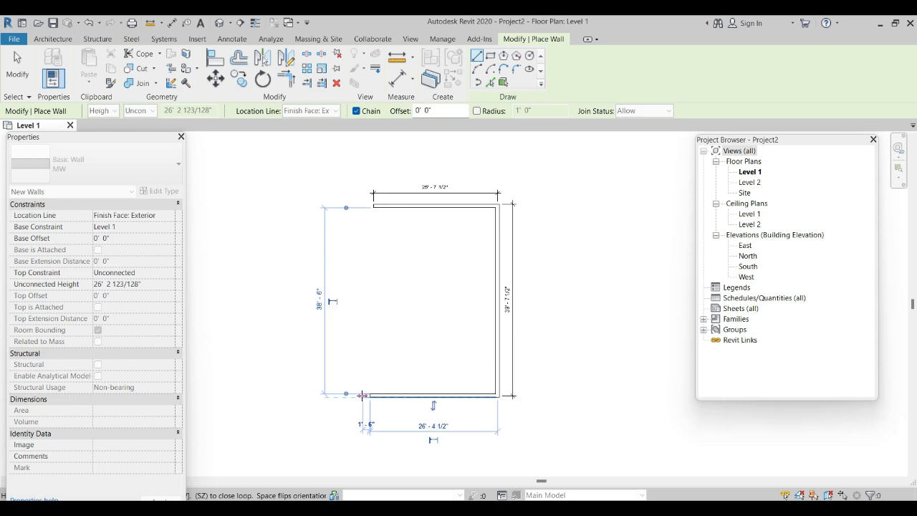
- Close the rectangle with a vertical west wall from the lower wall's west end up to the upper wall's west end
scroll(494, 342, "up", 3)
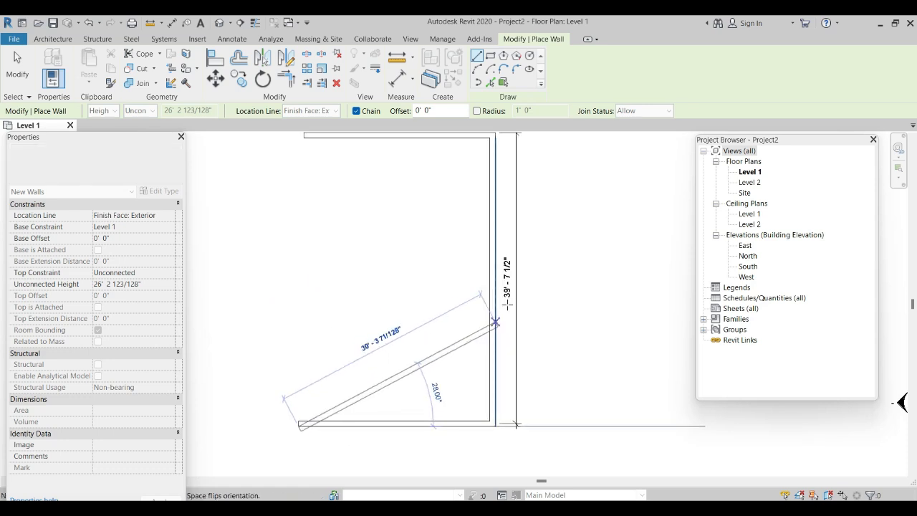
scroll(496, 312, "down", 2)
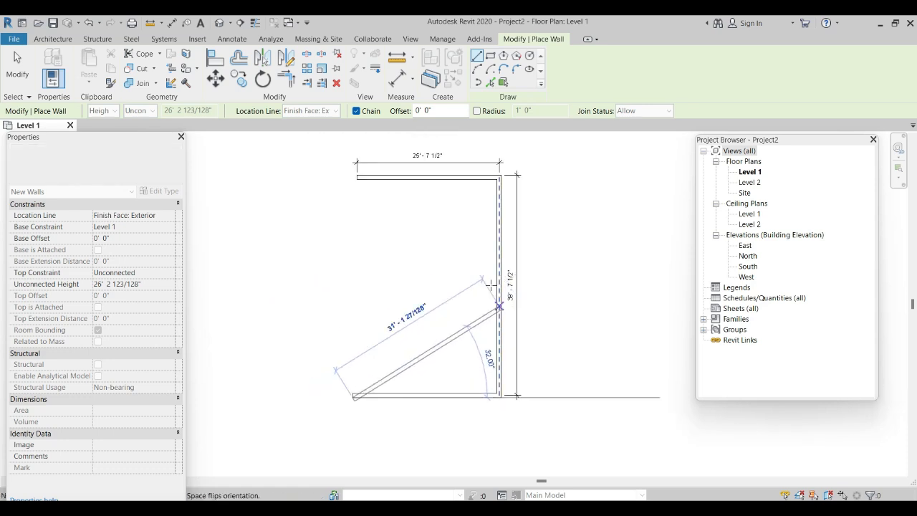
left_click(354, 178)
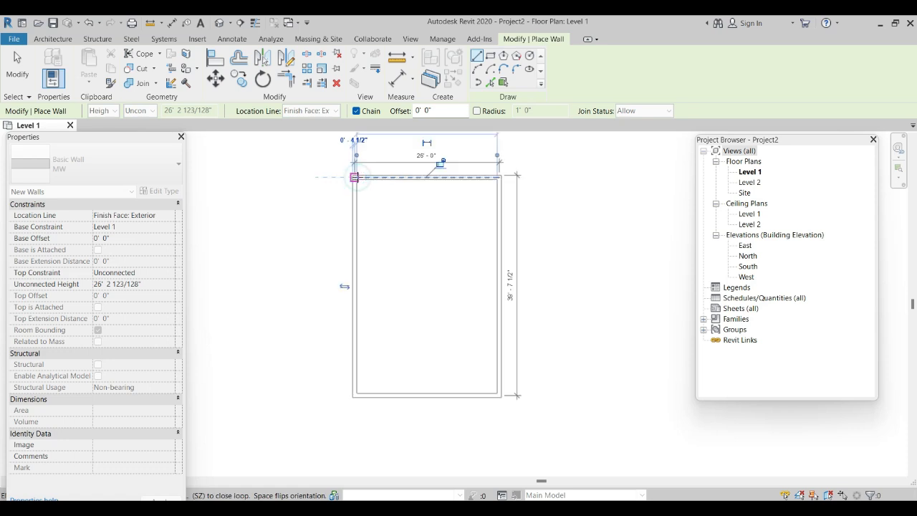
left_click(500, 177)
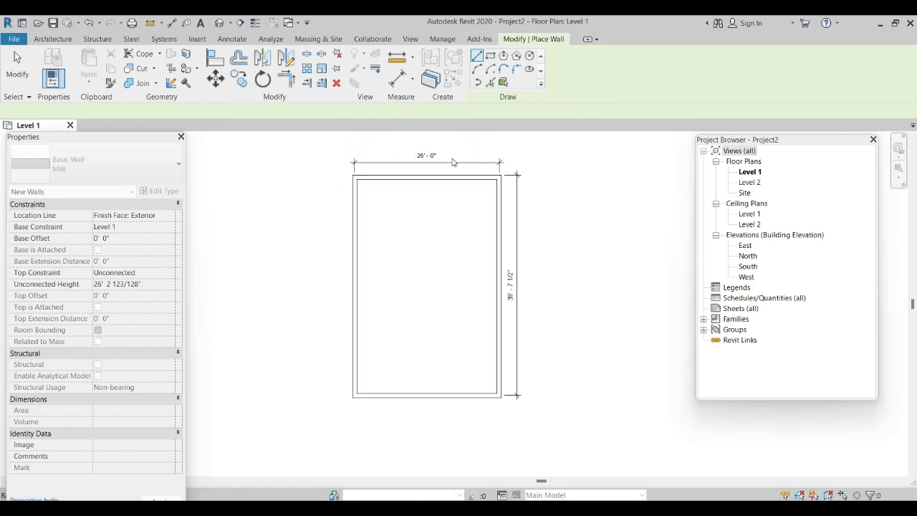
key("Escape")
key("Escape")
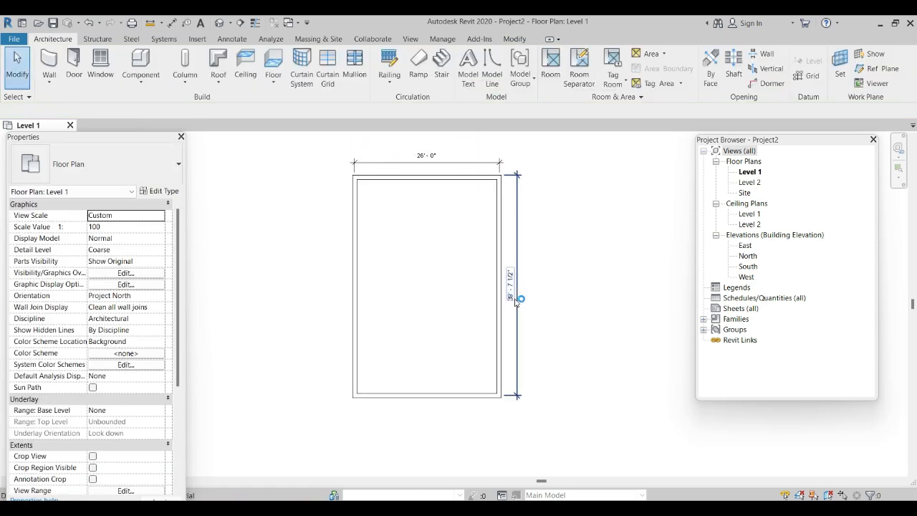
- Delete the vertical dimension beside the east wall
left_click(516, 305)
scroll(509, 394, "up", 5)
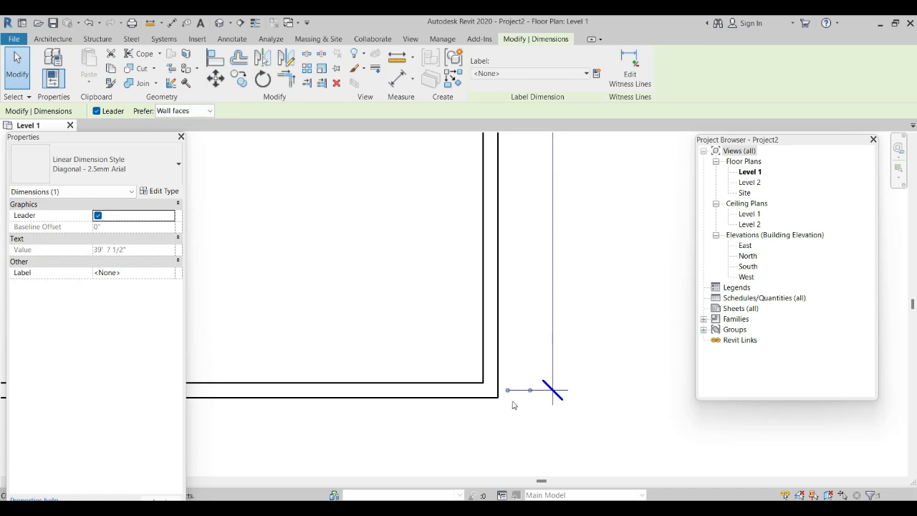
key("Escape")
scroll(513, 394, "down", 5)
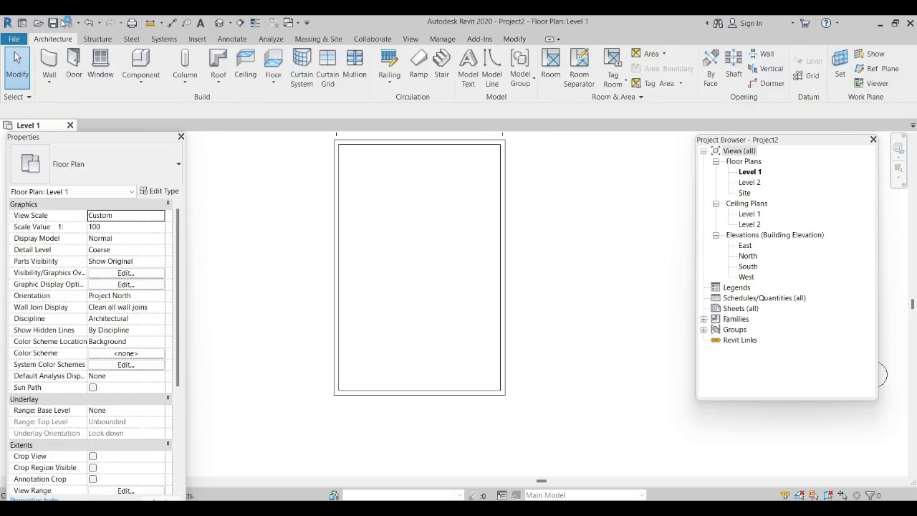
- Add an aligned vertical dimension beside the east wall between the outer faces of the upper and lower horizontal walls
left_click(171, 22)
middle_click_drag(436, 213, 420, 241)
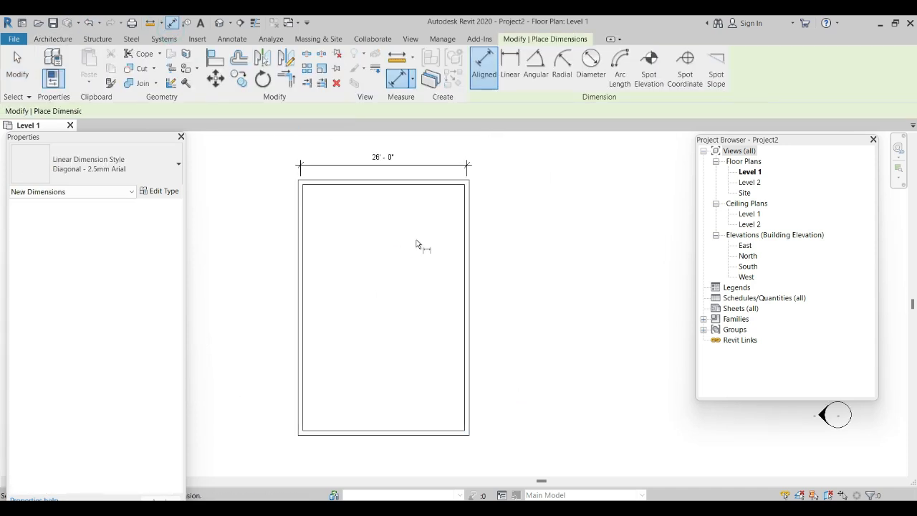
left_click(454, 181)
left_click(423, 434)
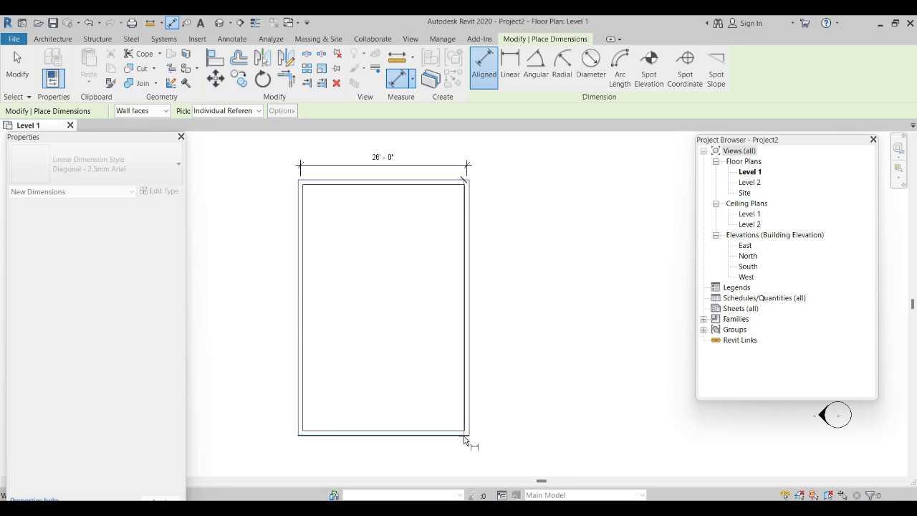
left_click(490, 406)
key("Escape")
key("Escape")
- Start another MW wall near the lower horizontal wall, keeping the location line at Finish Face: Exterior
scroll(409, 301, "down", 3)
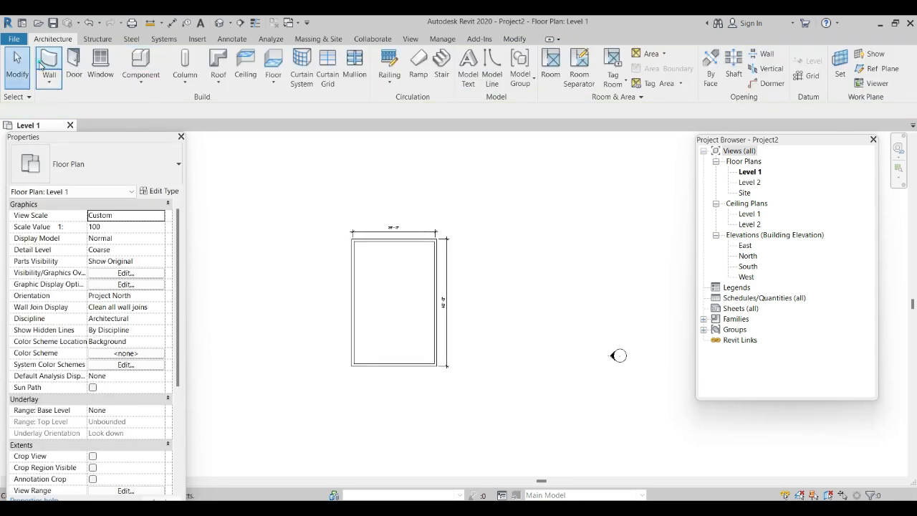
key("w")
key("a")
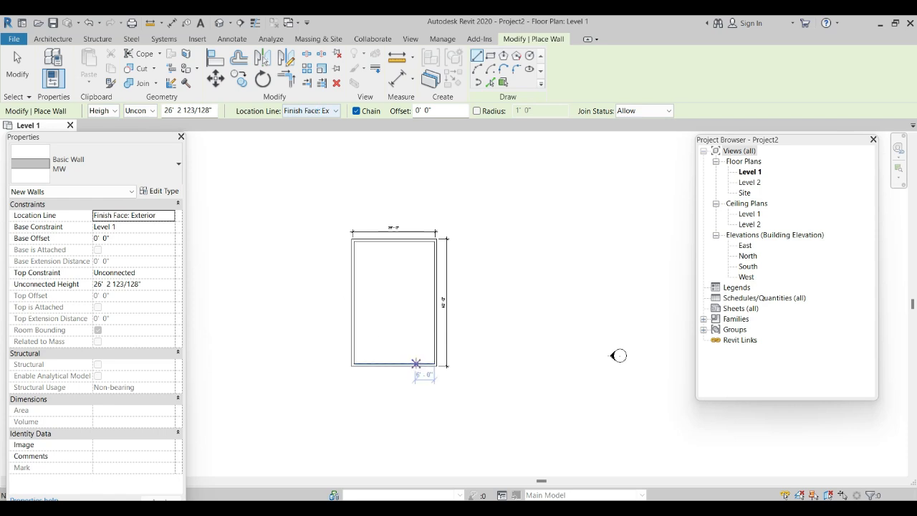
scroll(419, 367, "up", 1)
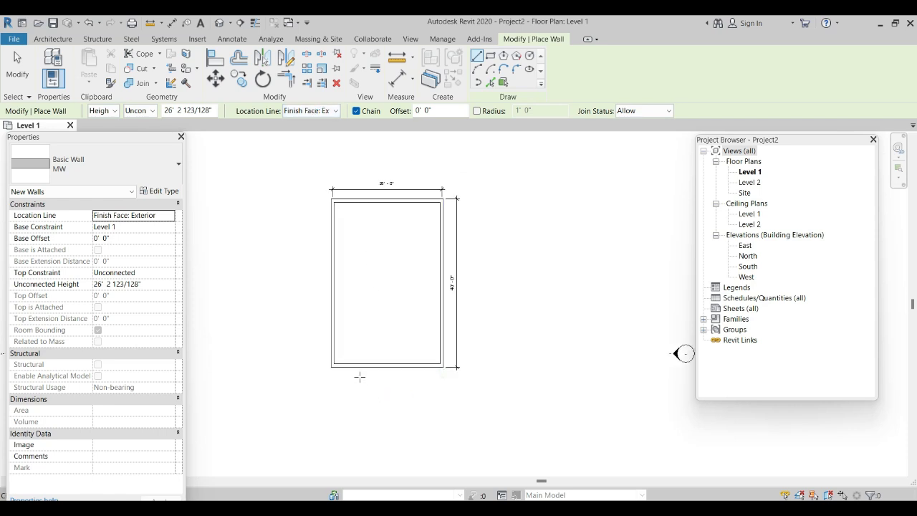